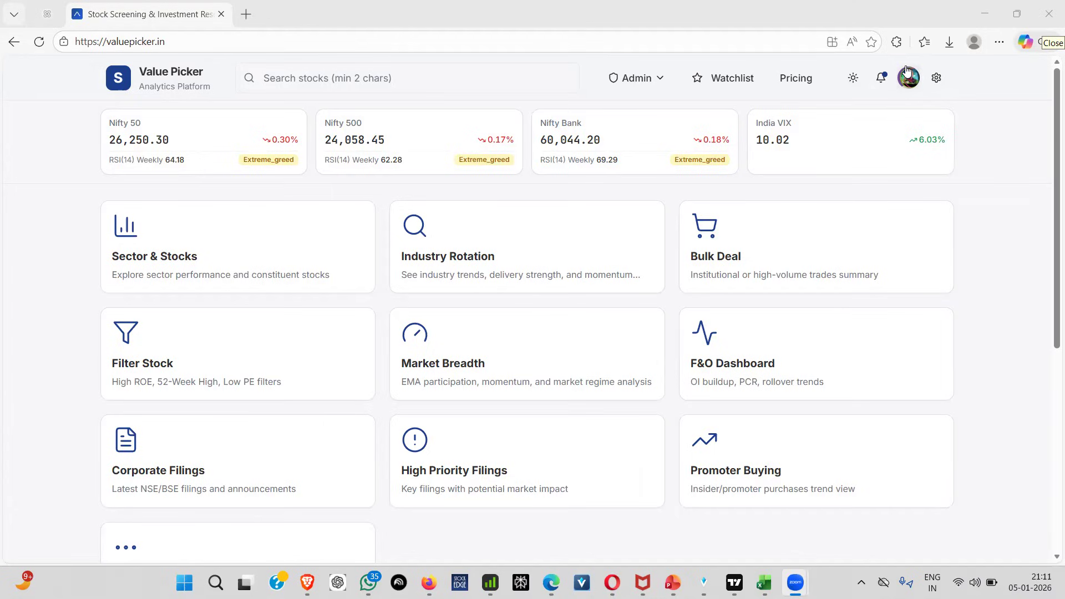
Search for 'ICI' and open the ICICIBANK stock page.
left_click(508, 87)
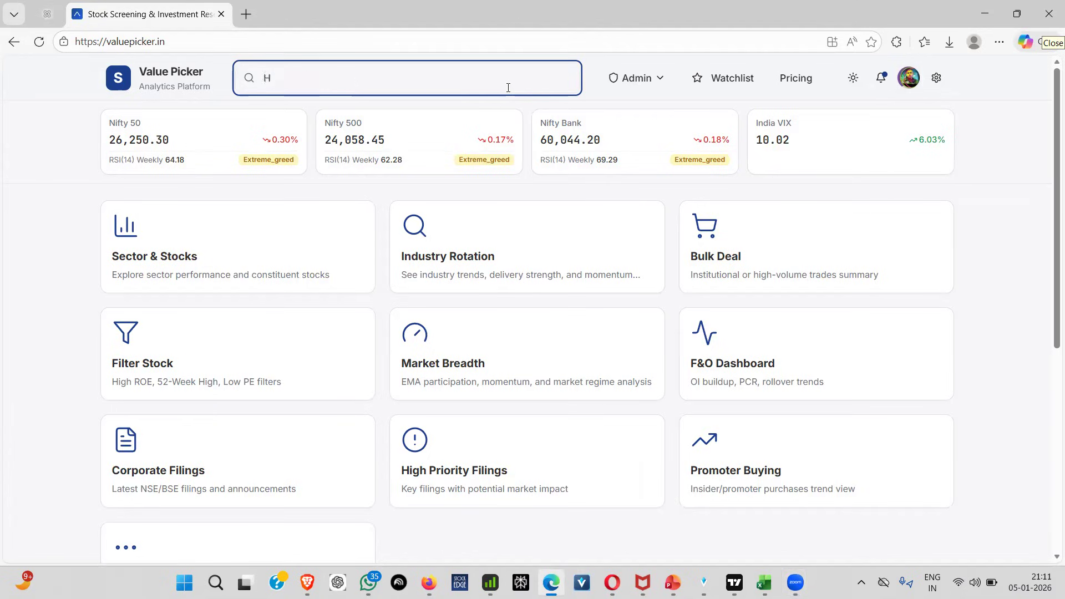
type("ICI")
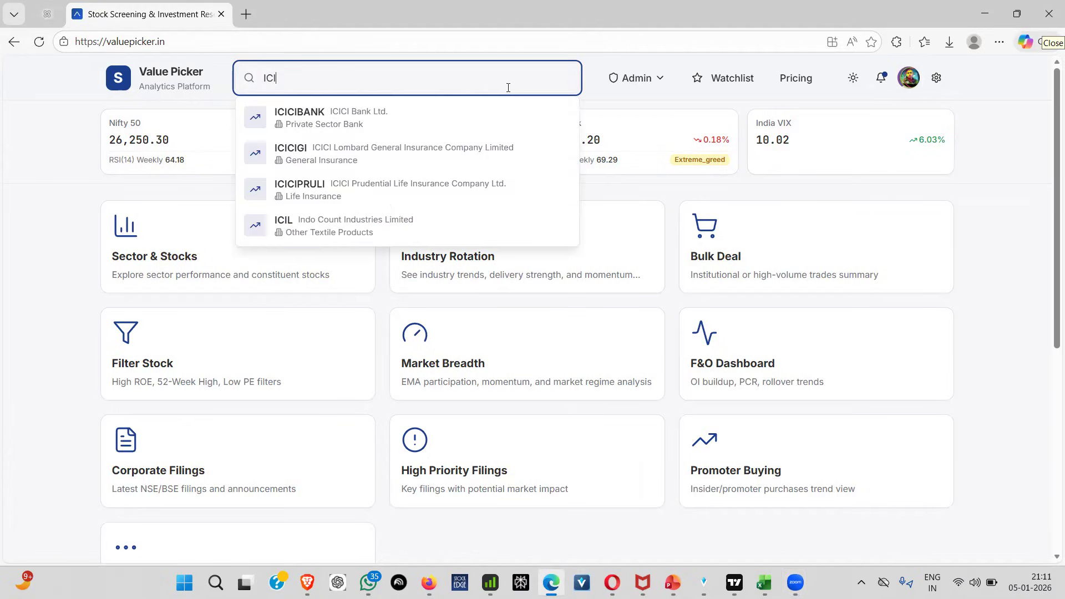
left_click(339, 129)
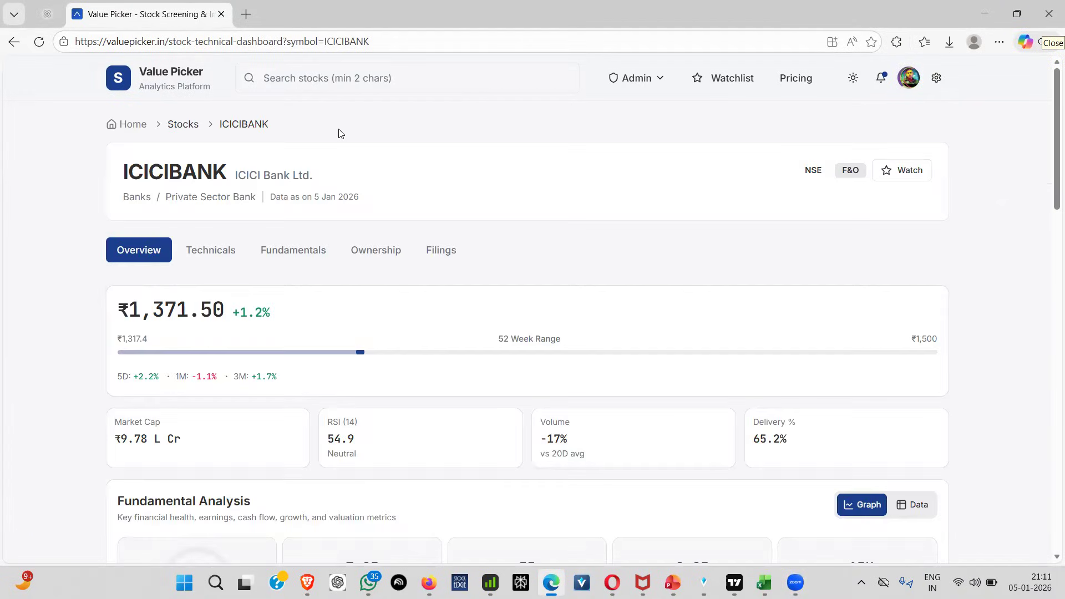
scroll(339, 133, "down", 3)
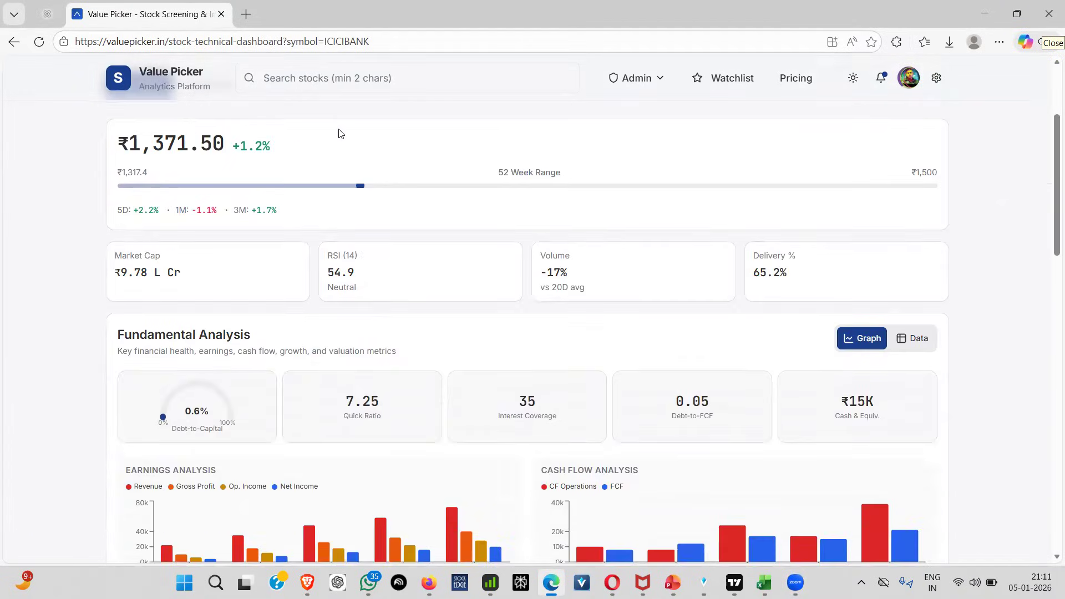
scroll(341, 133, "up", 1)
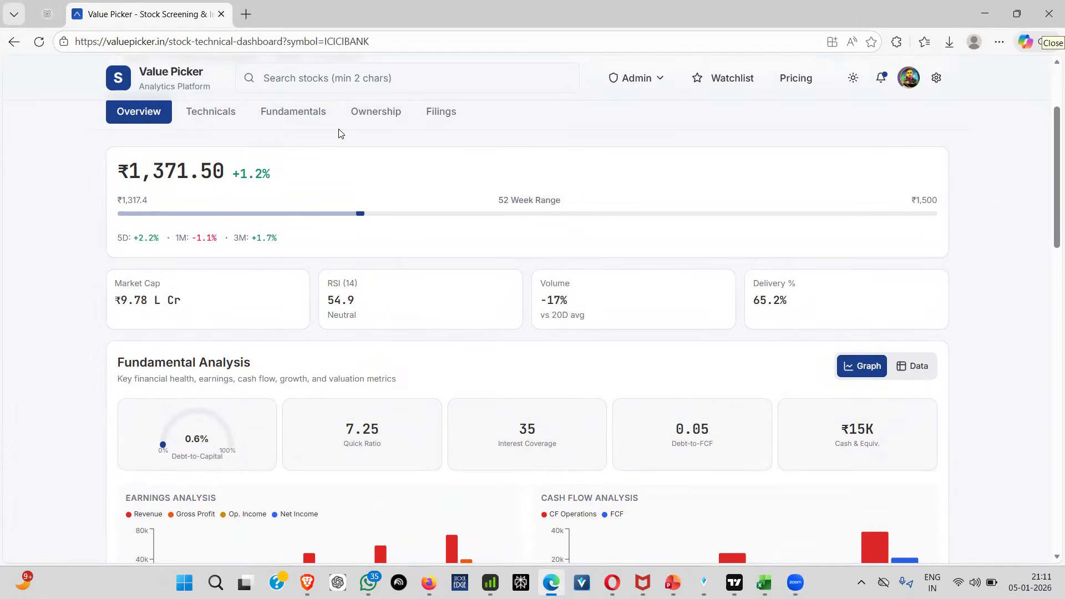
scroll(340, 133, "up", 1)
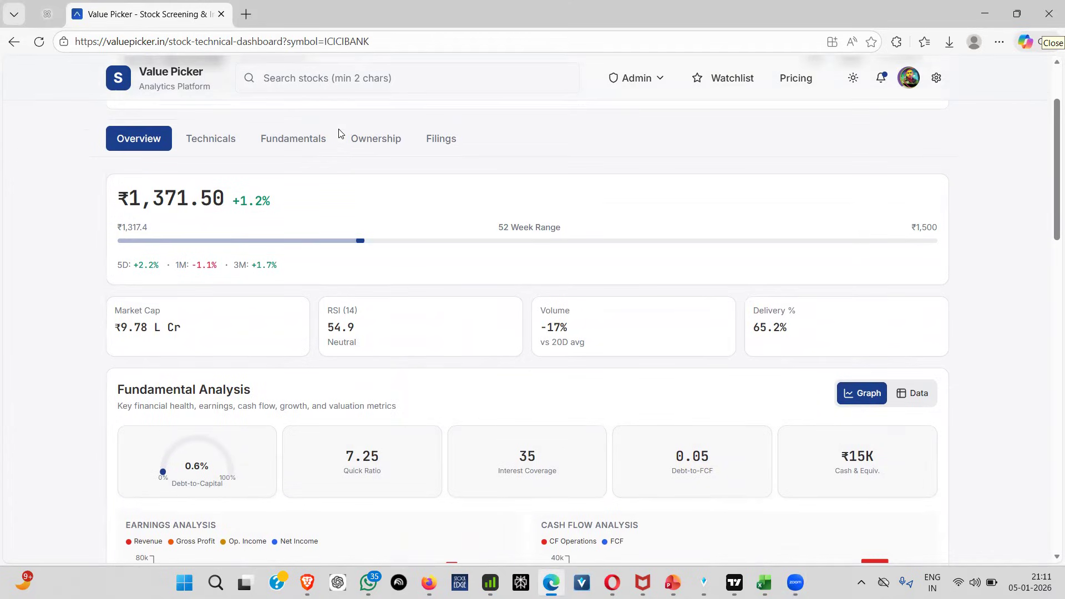
Switch ICICIBANK's Fundamental Analysis from Graph to Data, then open its Fundamentals section.
left_click(925, 400)
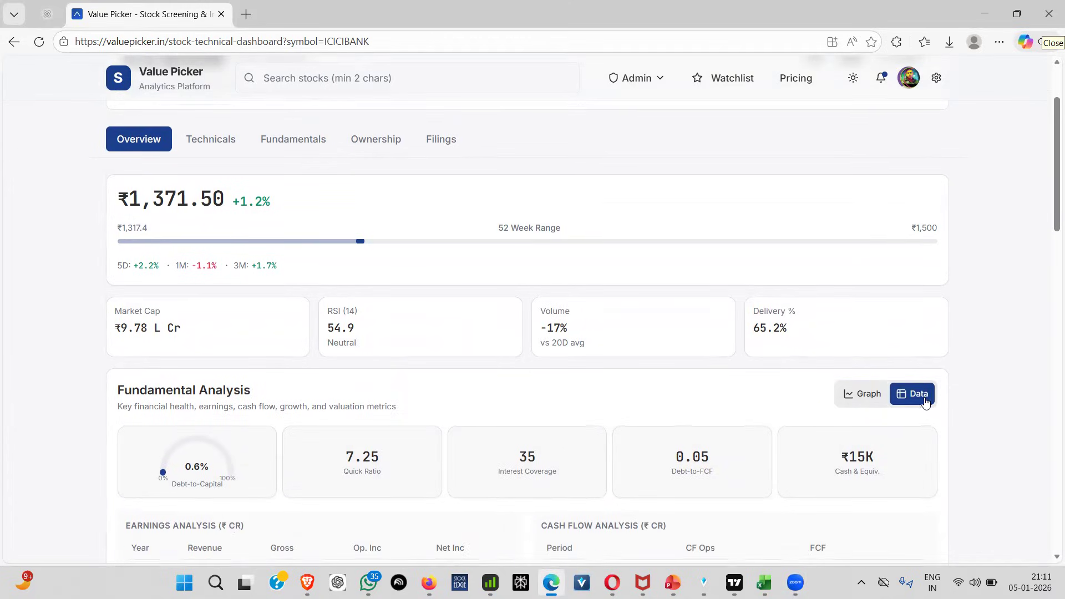
left_click(844, 395)
scroll(849, 388, "down", 3)
left_click(930, 224)
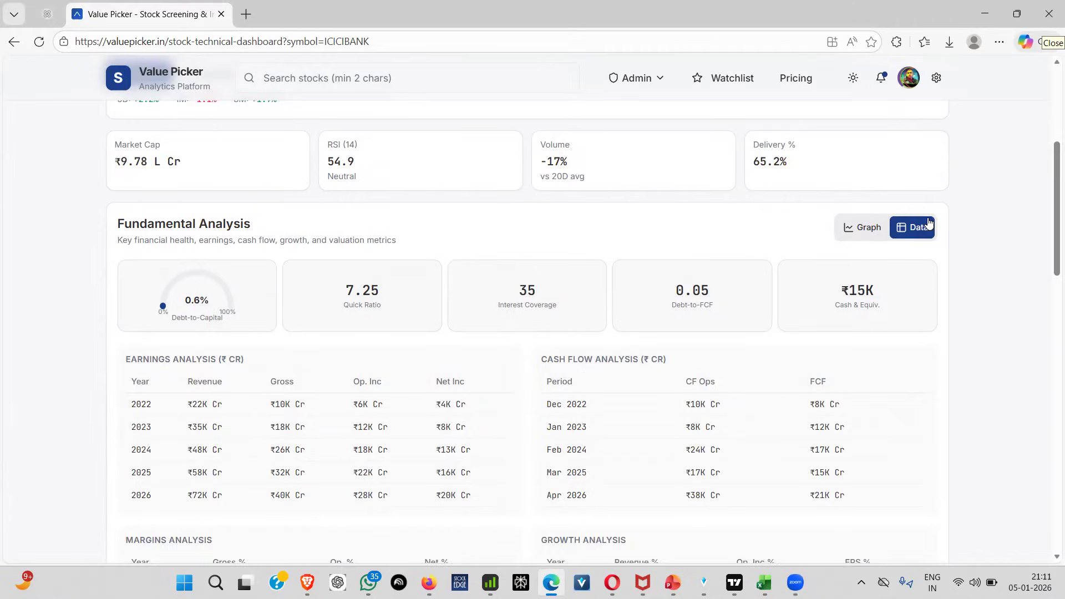
scroll(930, 222, "up", 1)
scroll(930, 222, "up", 1)
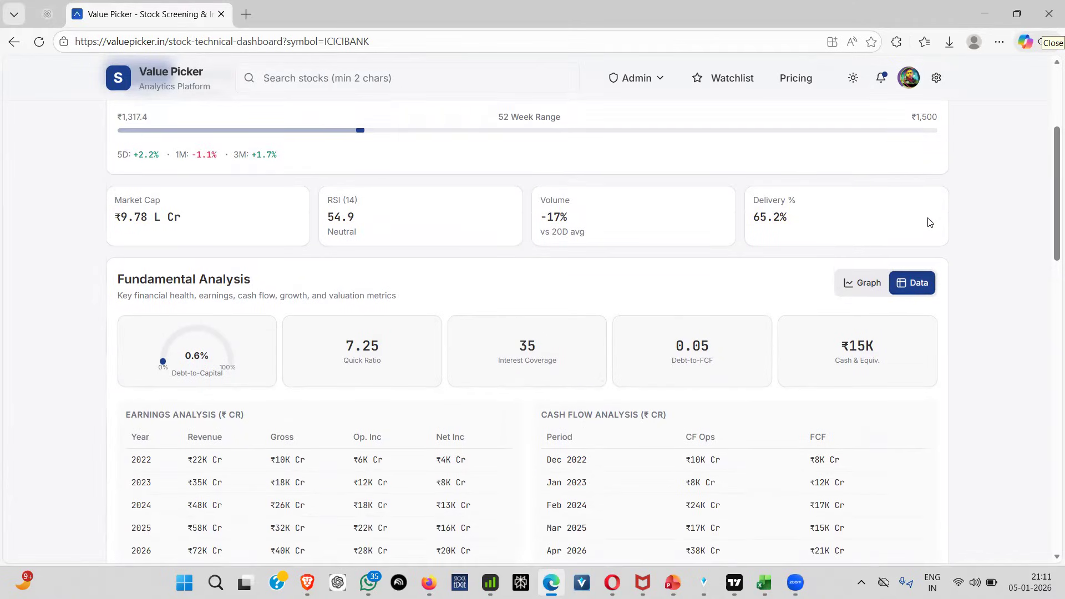
scroll(930, 222, "up", 1)
scroll(930, 221, "up", 3)
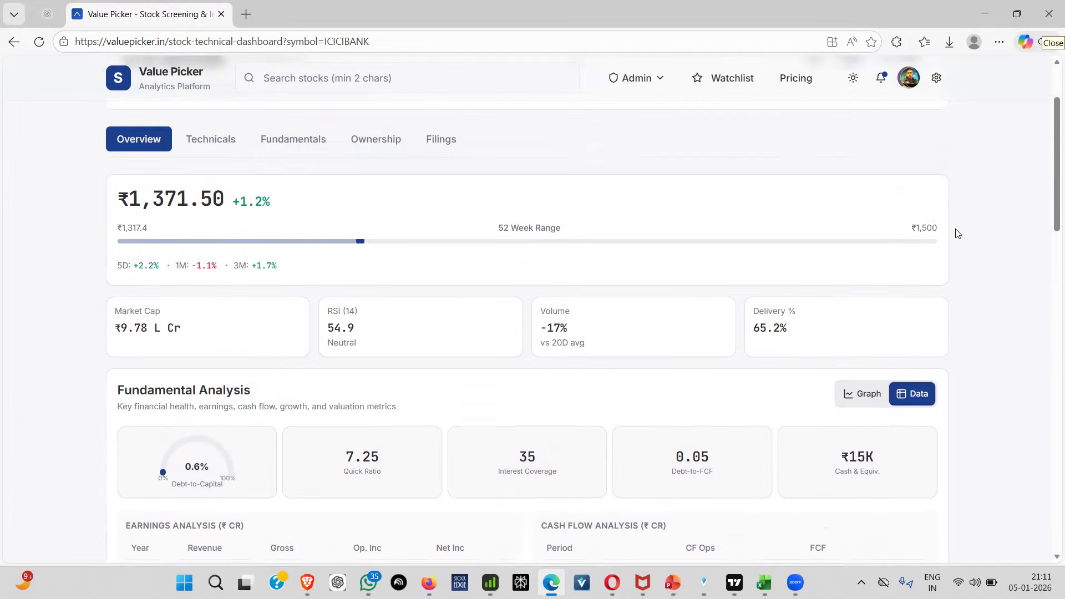
left_click(267, 153)
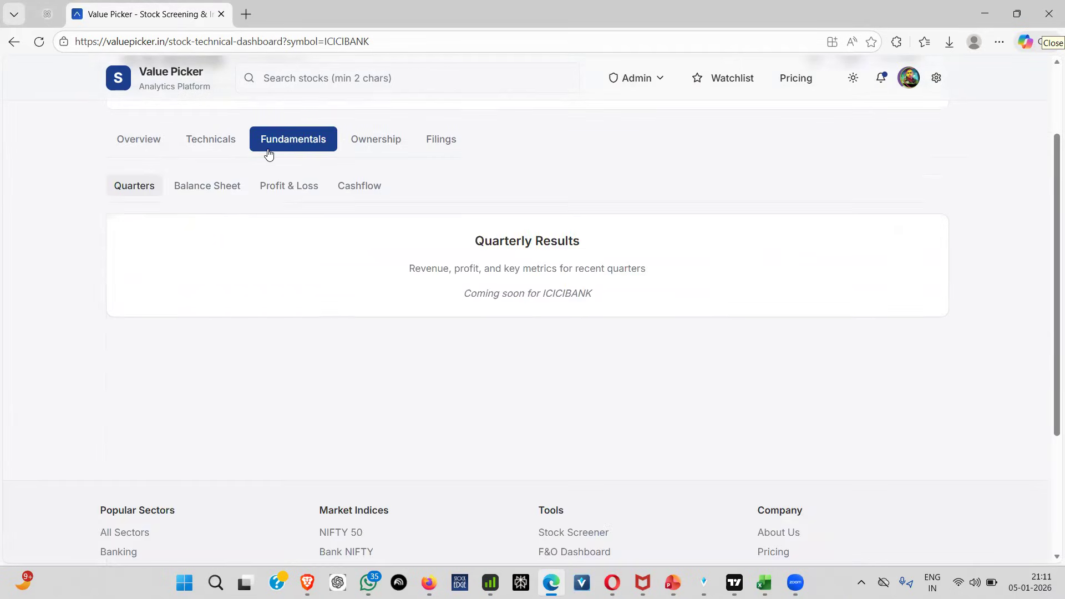
Scroll through ICICIBANK's standalone Balance Sheet rows, then return to Profit & Loss.
left_click(270, 187)
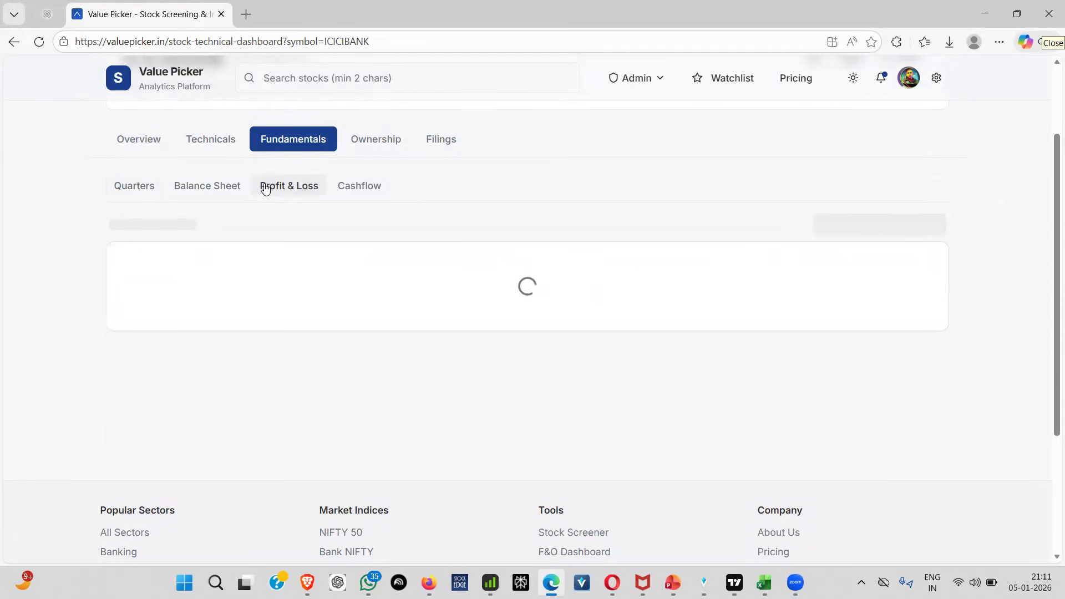
left_click(206, 187)
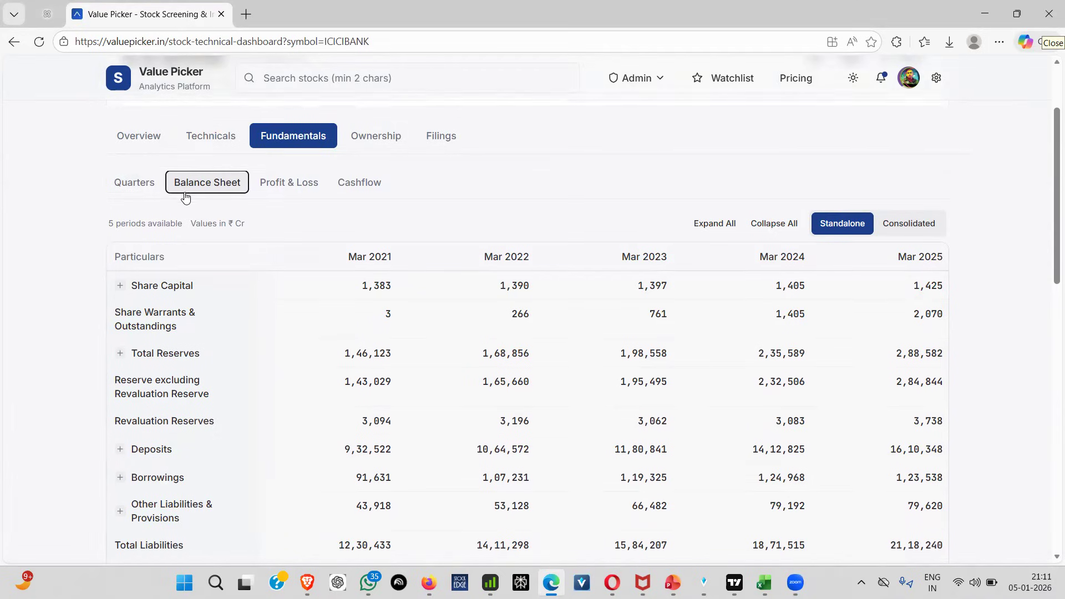
scroll(186, 195, "down", 4)
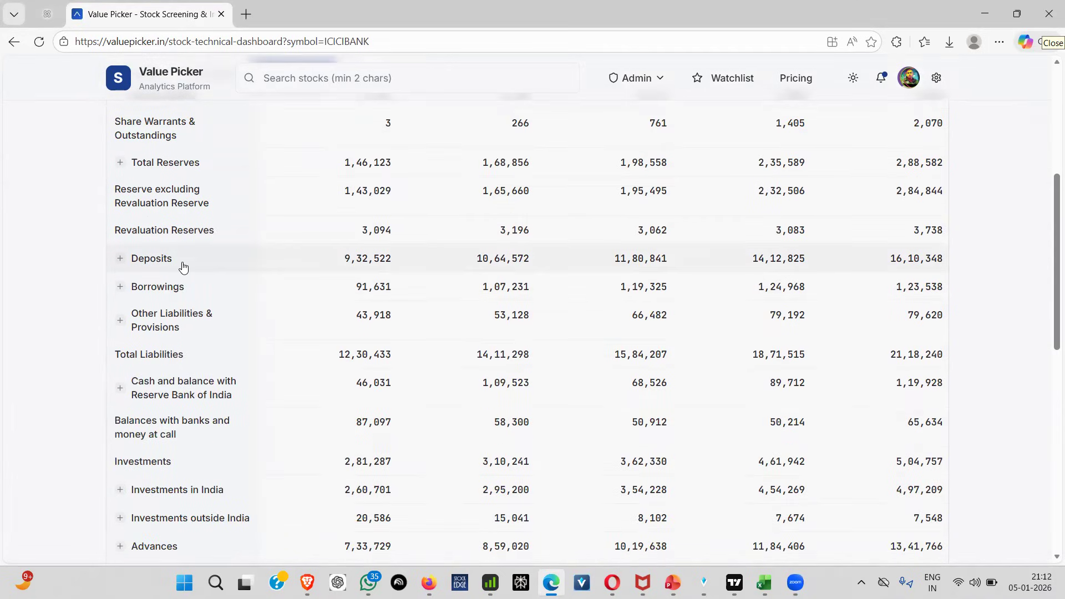
scroll(152, 267, "down", 3)
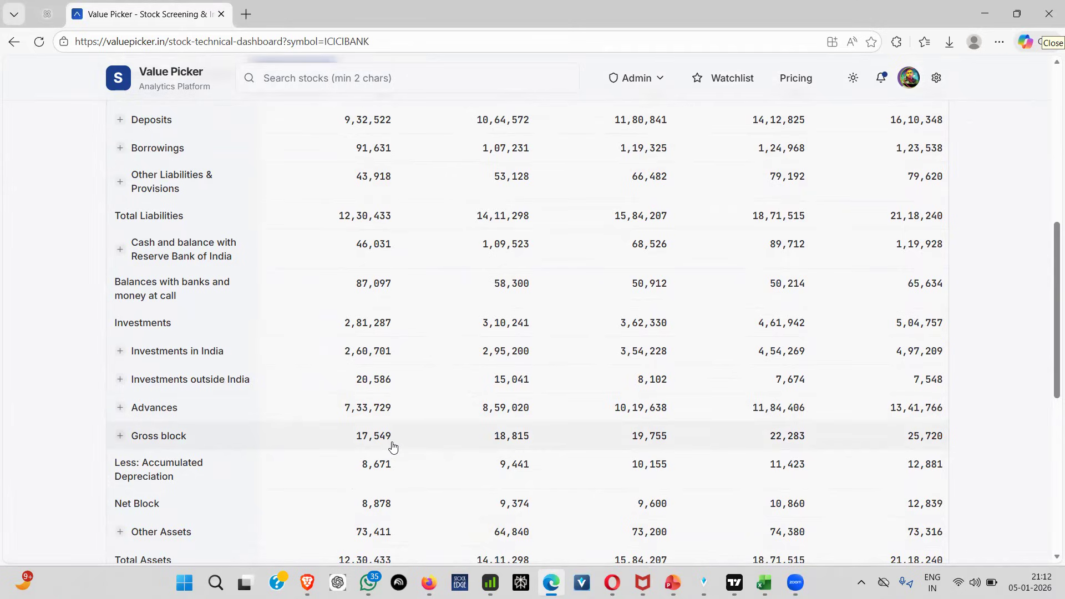
scroll(393, 447, "up", 1)
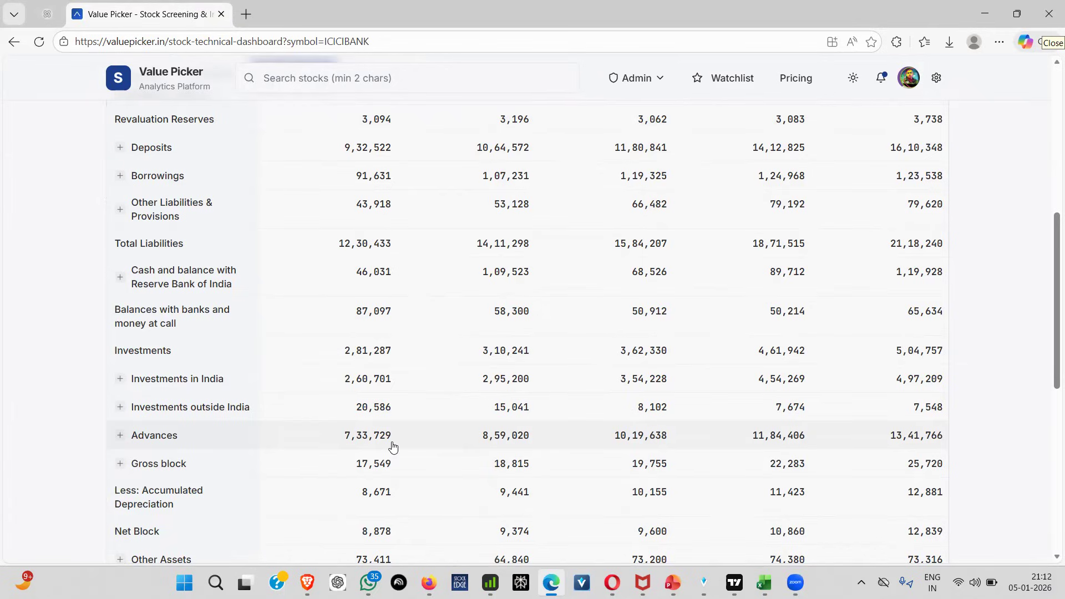
scroll(393, 447, "down", 1)
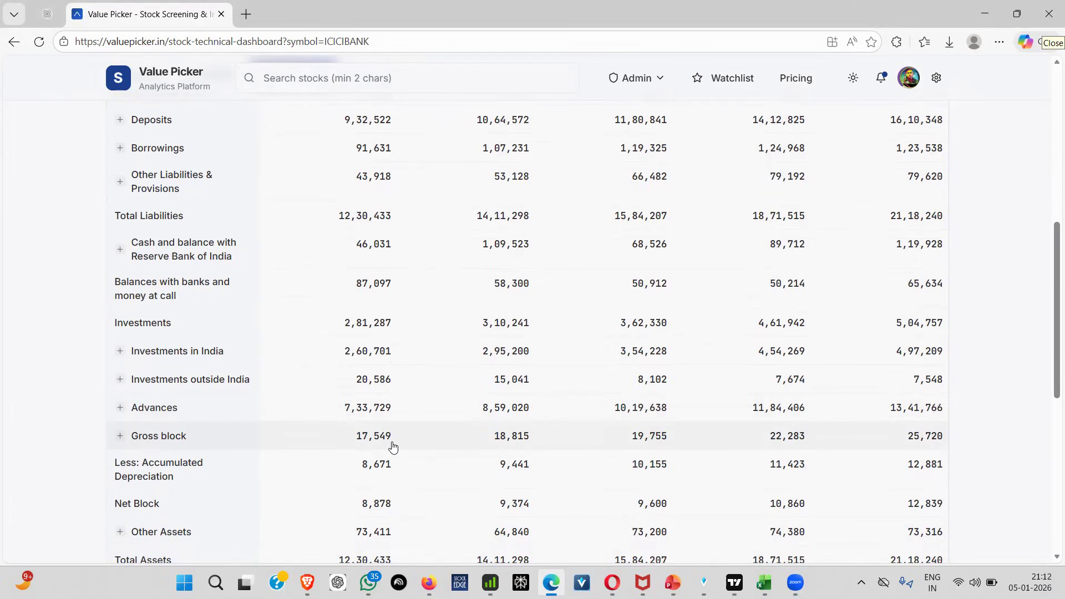
scroll(393, 447, "up", 6)
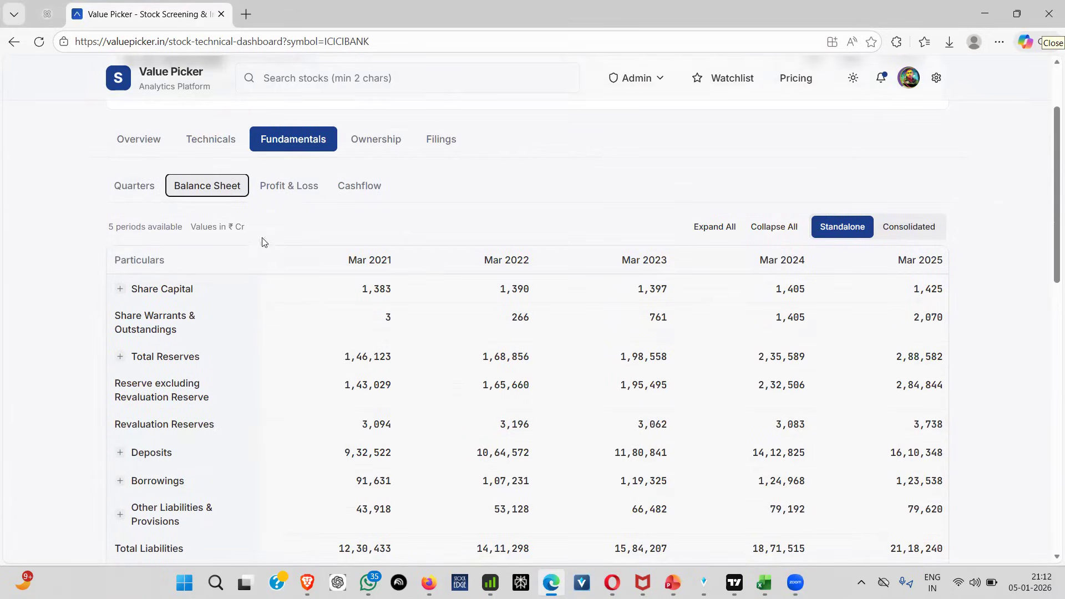
left_click(297, 188)
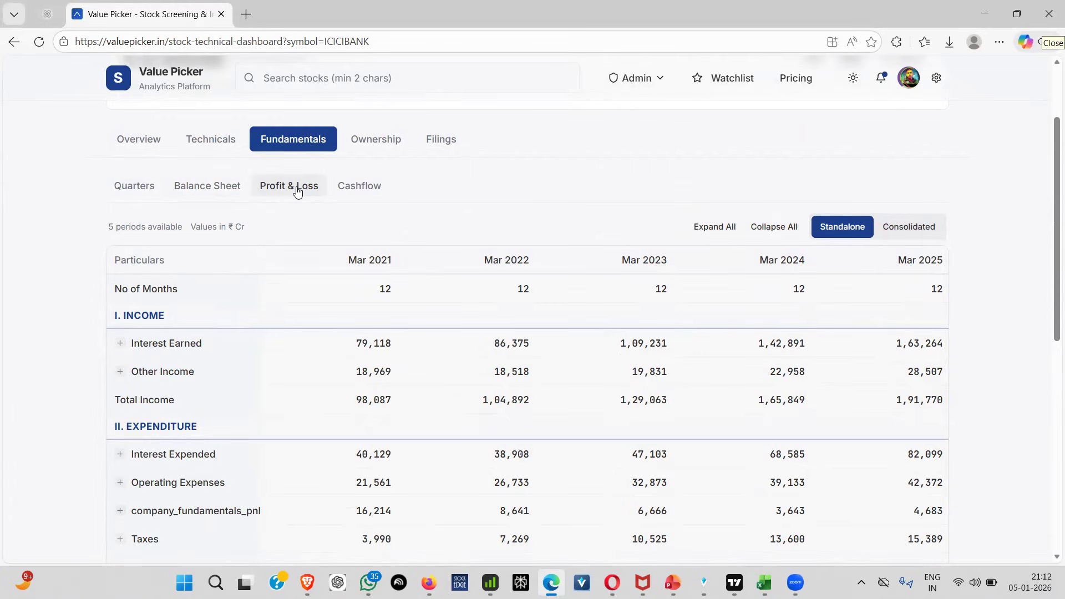
Scroll ICICIBANK's Profit & Loss table to see Profit After Tax from 16,193 to 47,227.
scroll(298, 189, "down", 1)
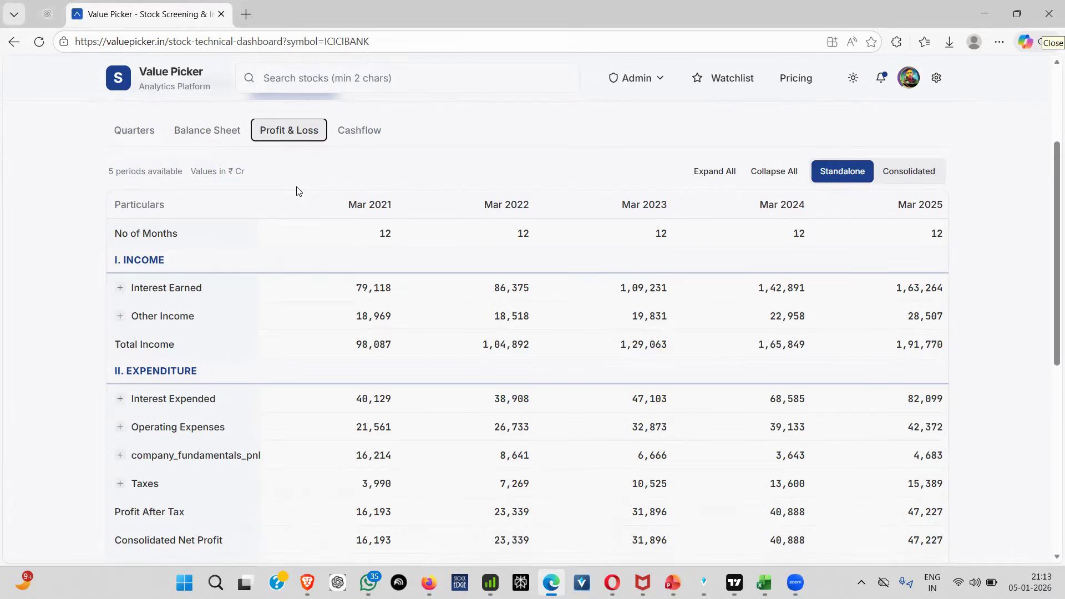
left_click(348, 143)
scroll(349, 142, "down", 3)
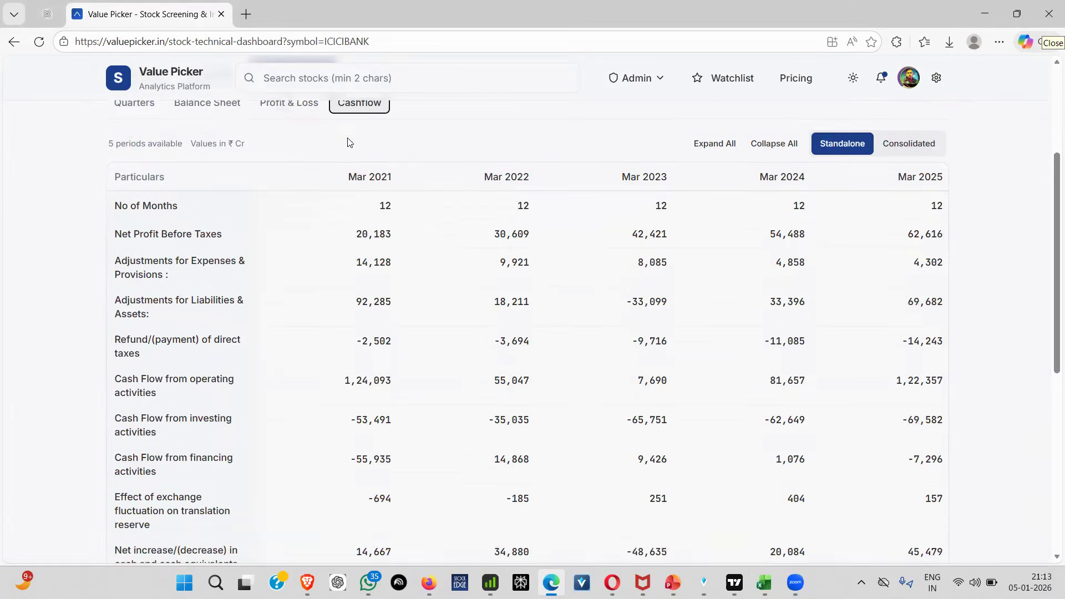
scroll(348, 142, "up", 5)
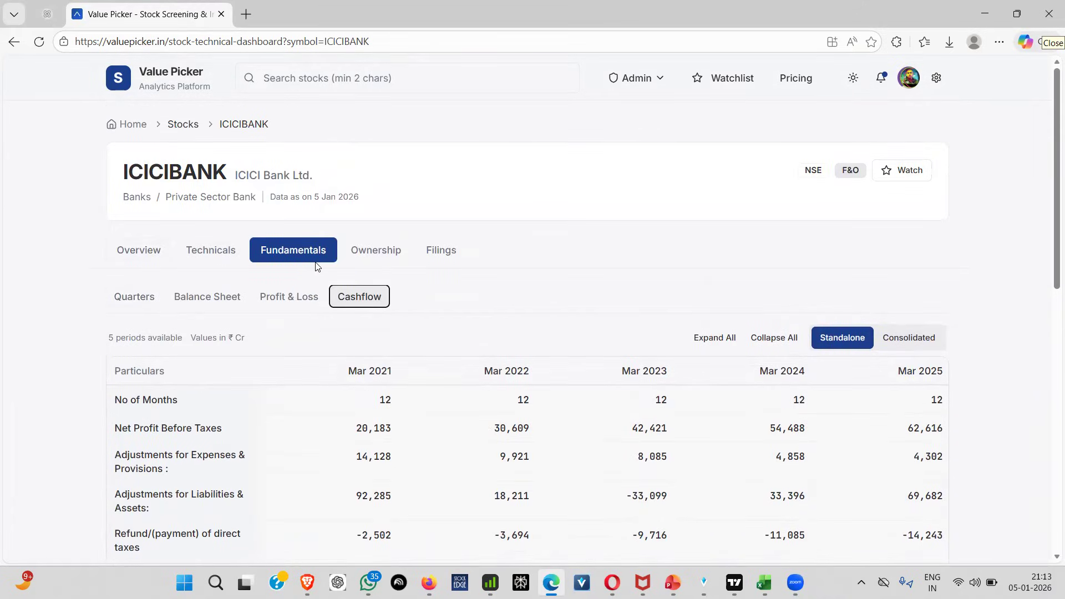
scroll(597, 325, "down", 5)
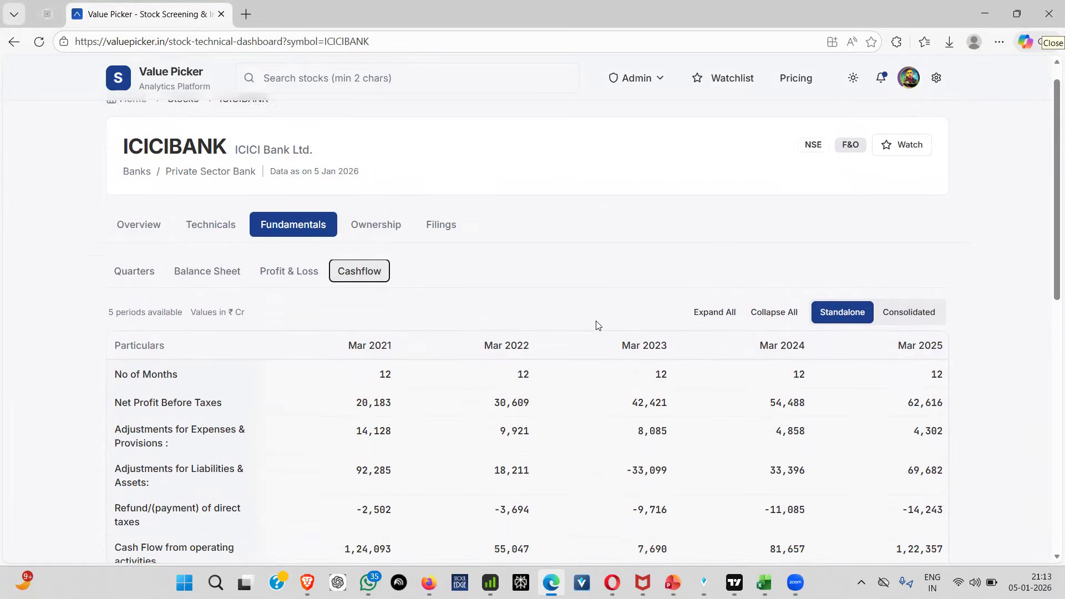
scroll(597, 325, "down", 3)
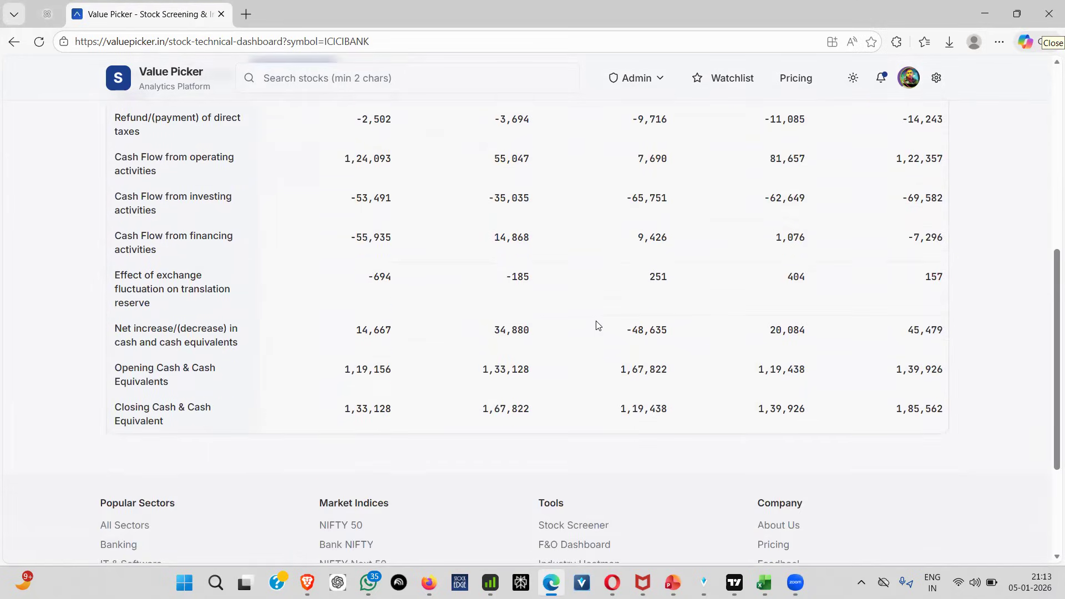
scroll(597, 324, "up", 1)
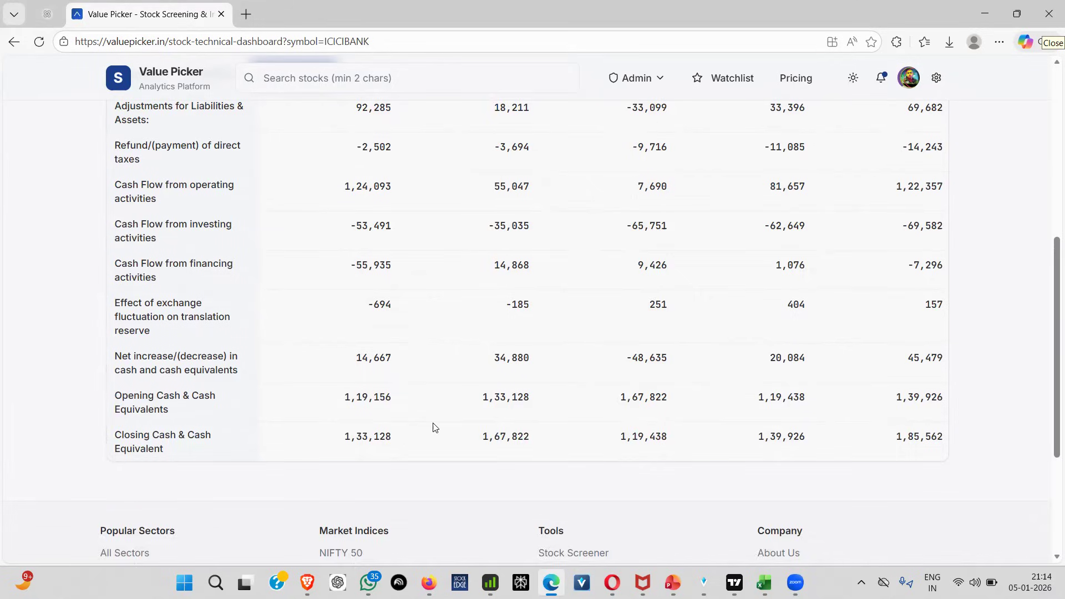
scroll(434, 427, "up", 7)
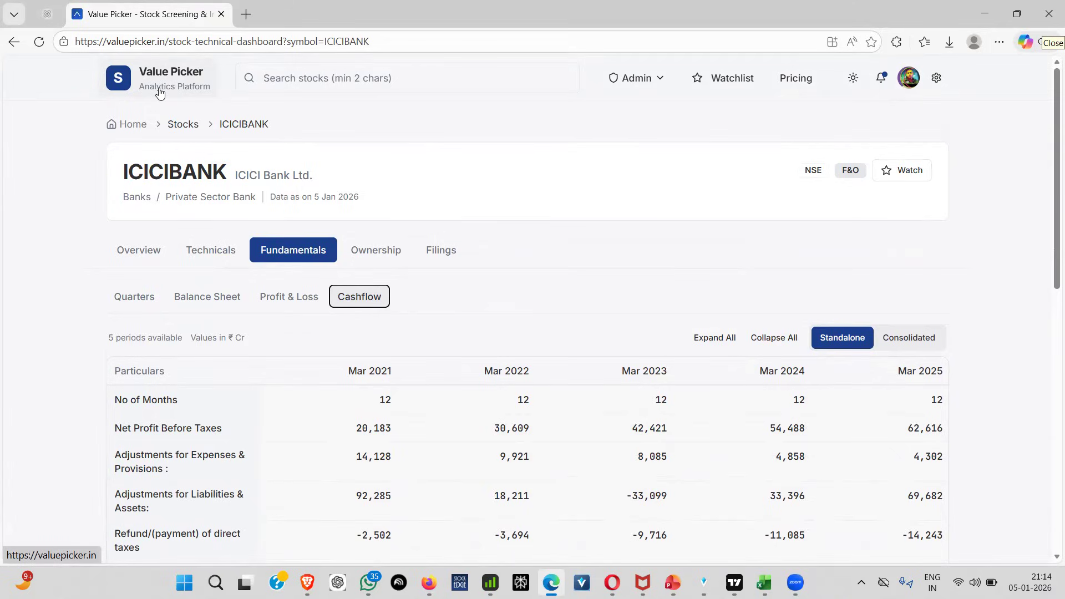
left_click(211, 299)
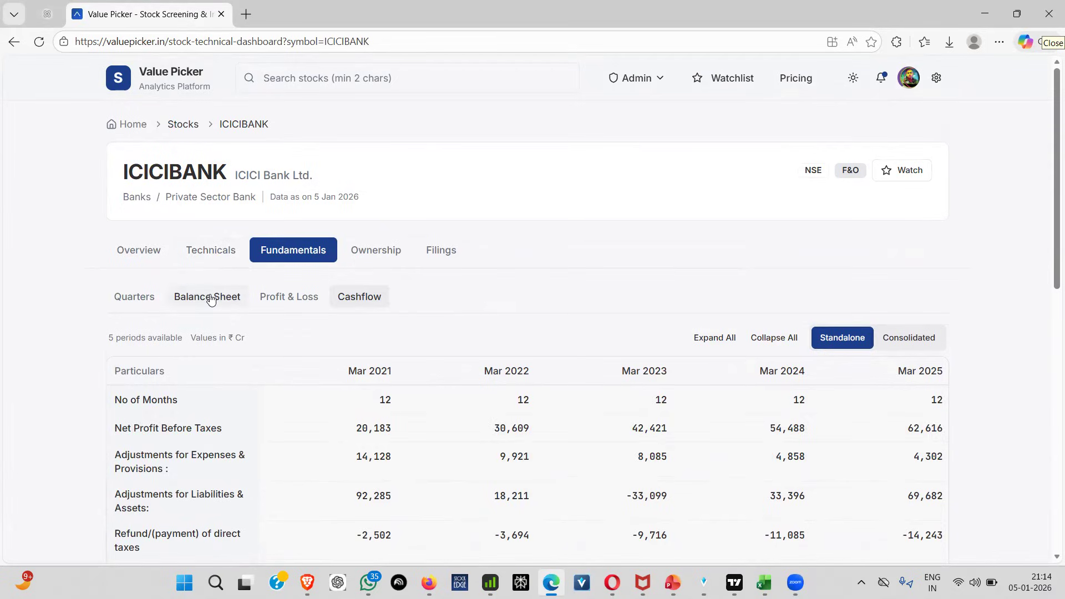
Scroll ICICIBANK's standalone Balance Sheet, showing Total Reserves of 2,88,582 for Mar 2025.
scroll(210, 299, "down", 1)
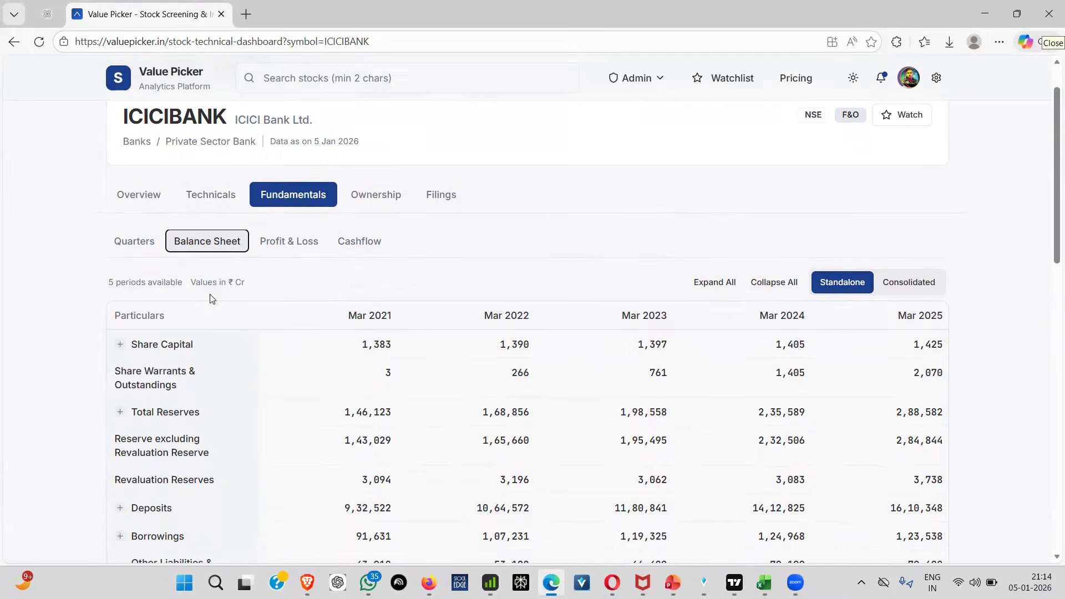
Return to ICICIBANK's Overview and browse its ₹1,371.50 price, 52-week range and metrics.
left_click(147, 204)
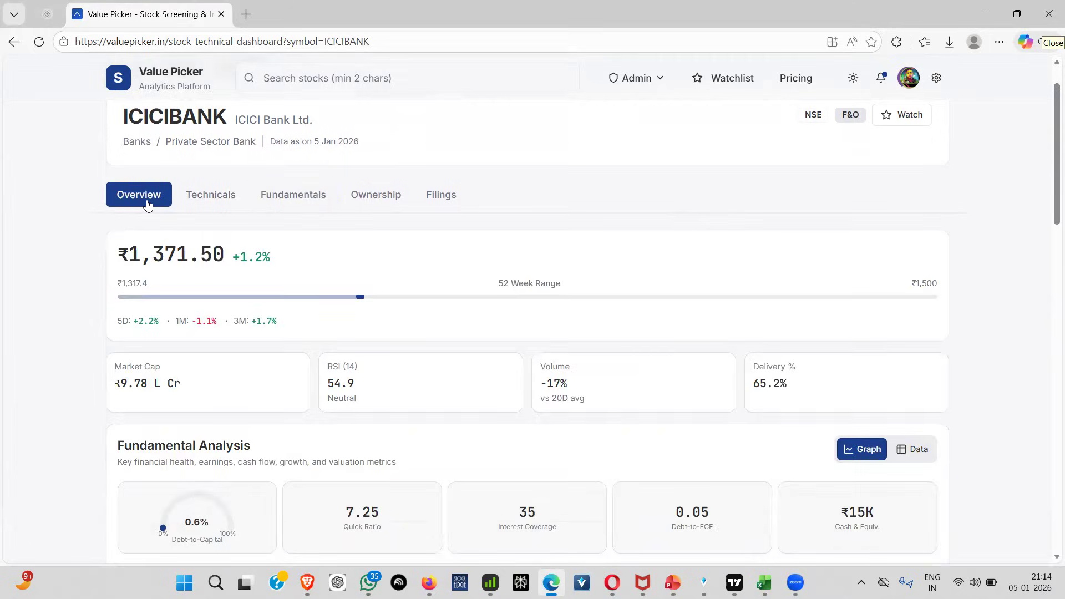
scroll(147, 205, "down", 1)
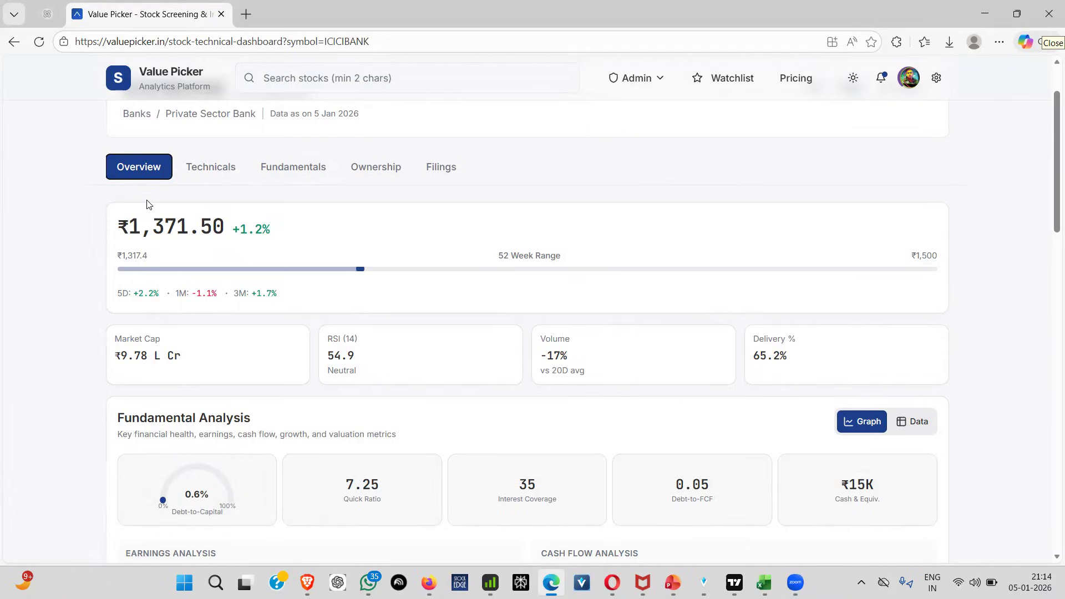
scroll(147, 205, "down", 1)
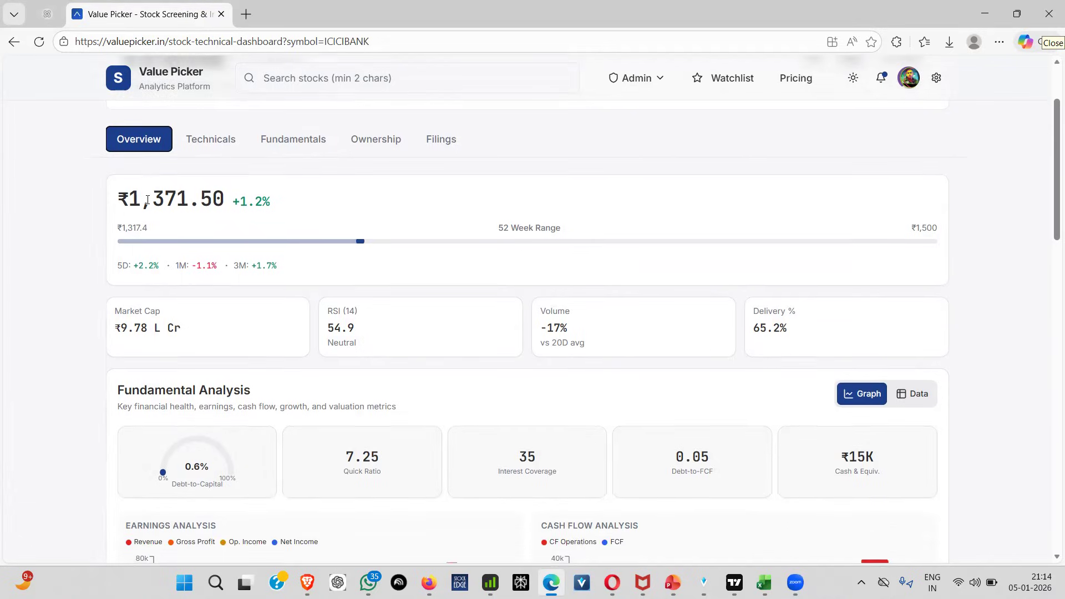
scroll(147, 202, "up", 1)
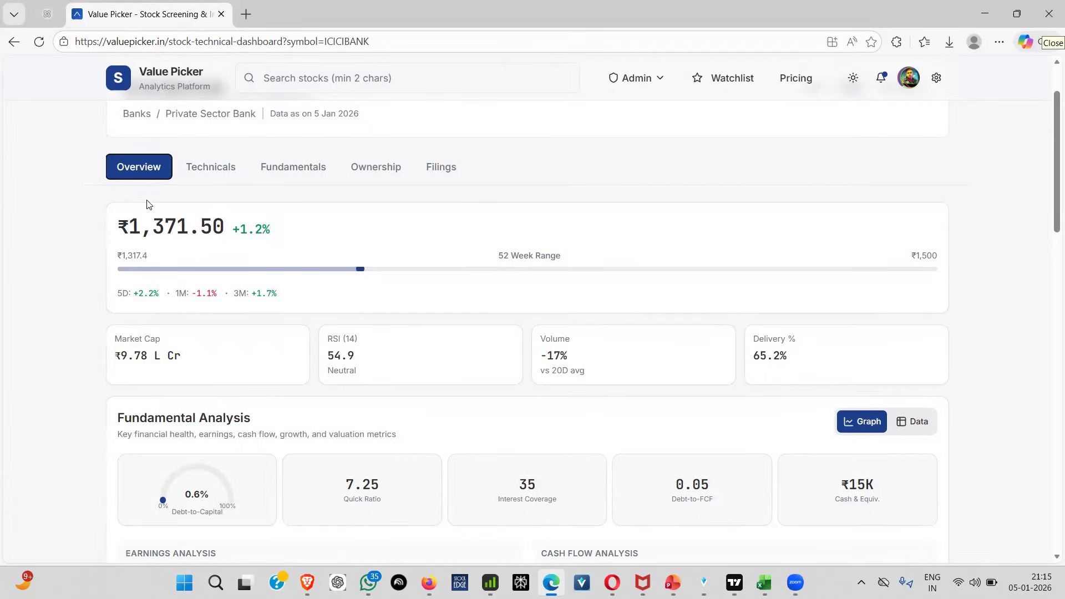
From the home page, open Sectors & Stocks and sort Broader Indices by % Amt Chg ascending.
left_click(153, 81)
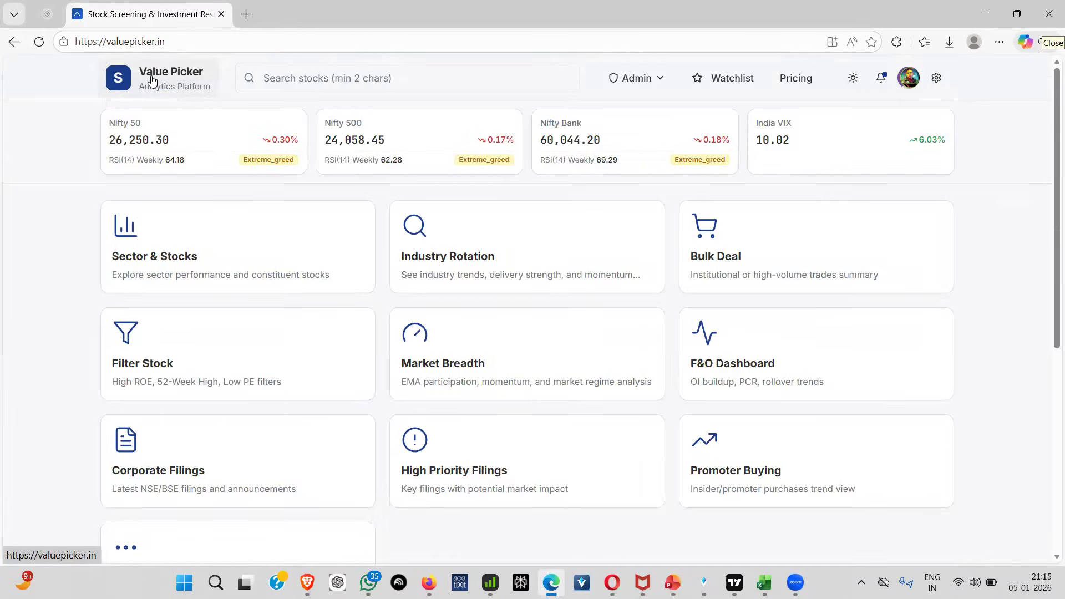
left_click(233, 254)
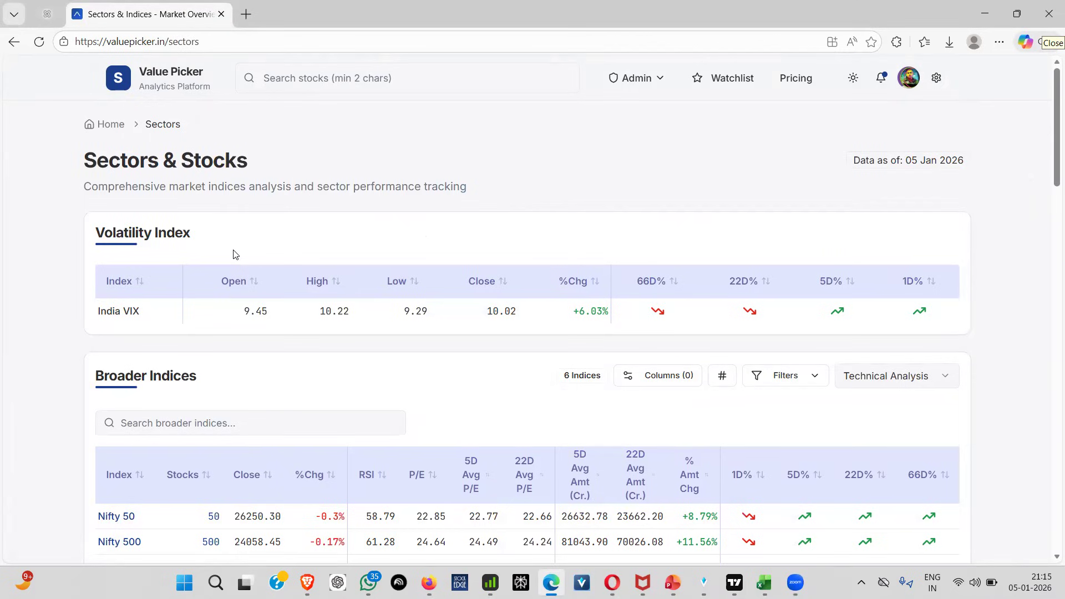
scroll(233, 254, "down", 1)
scroll(233, 254, "down", 2)
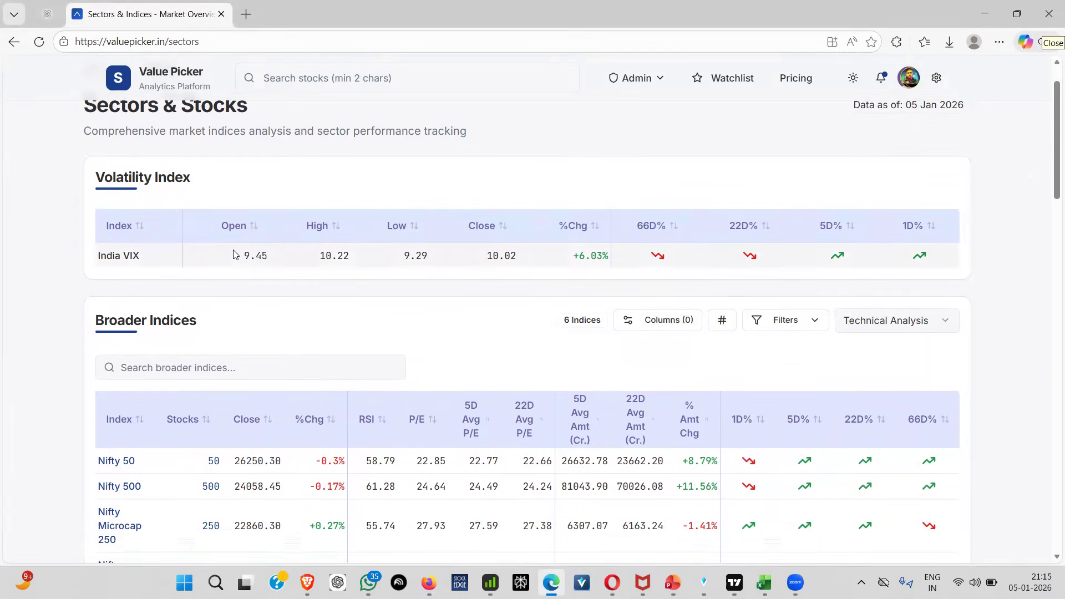
scroll(233, 254, "down", 2)
scroll(233, 254, "down", 1)
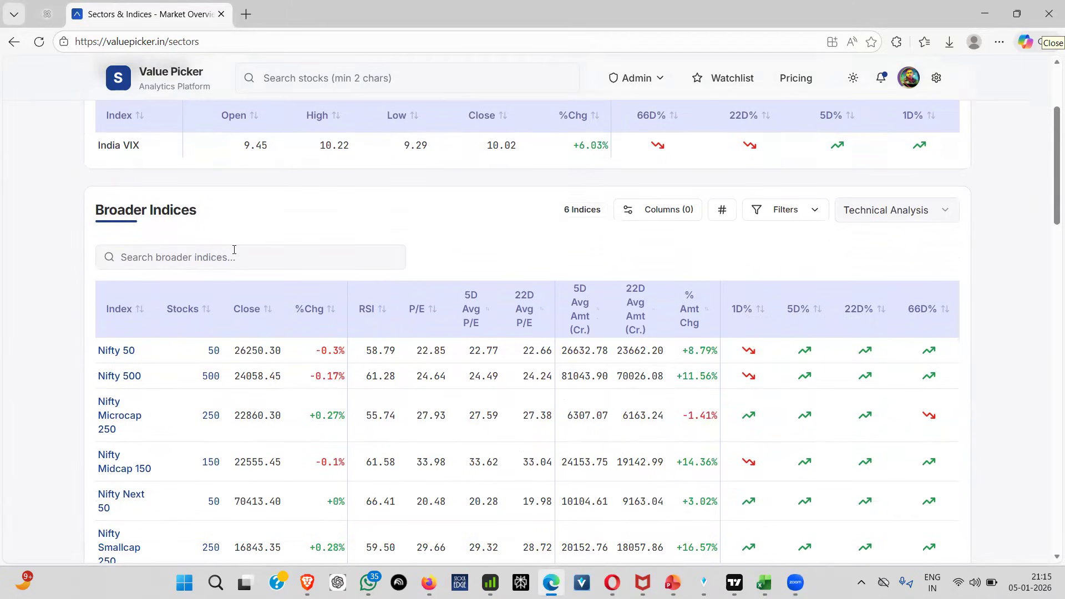
scroll(233, 253, "down", 1)
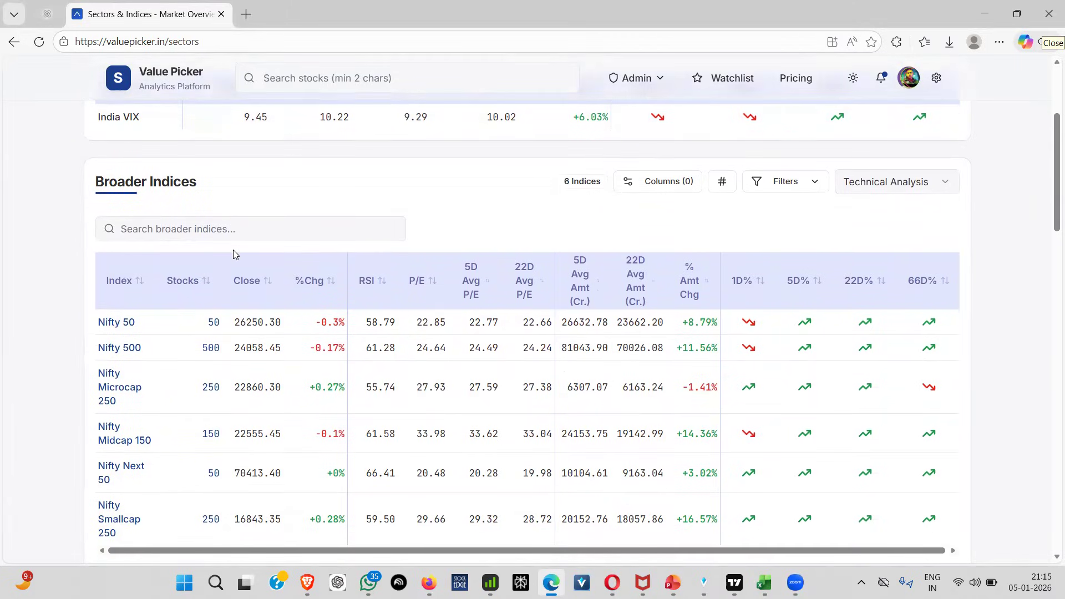
scroll(233, 254, "down", 1)
left_click(702, 262)
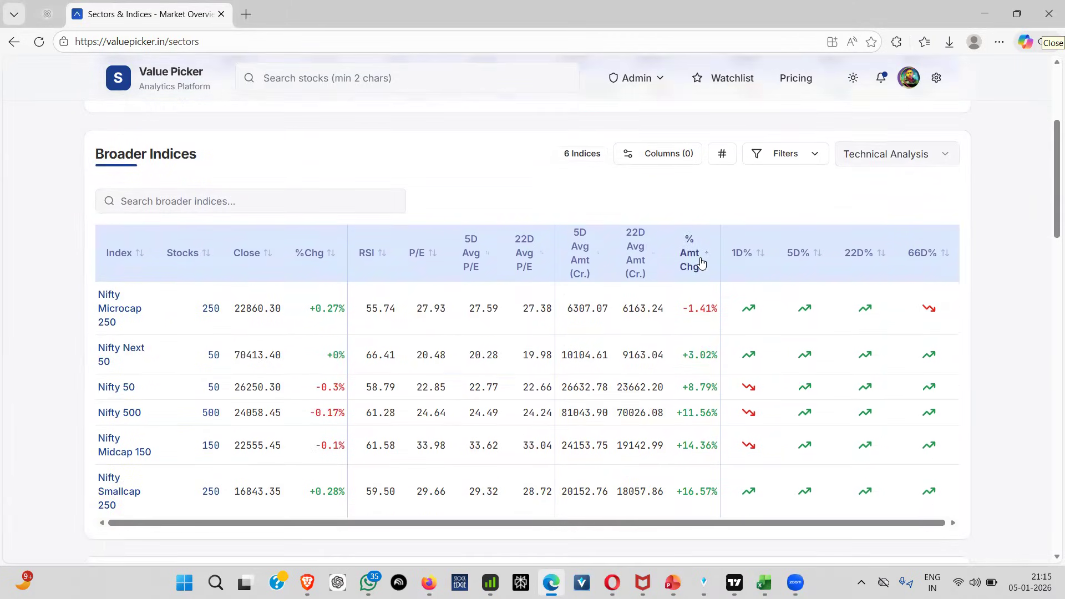
Sort Broader Indices by % Amt Chg descending, putting Nifty Smallcap 250 (+16.57%) first.
left_click(702, 262)
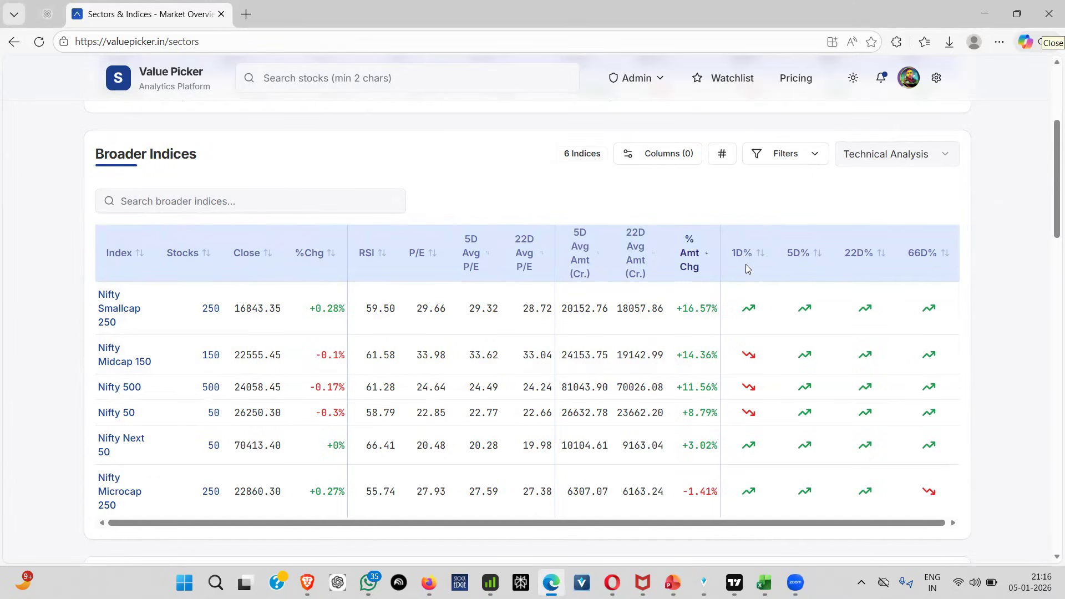
Scroll the Broader Indices table from Nifty Smallcap 250 down to Nifty Microcap 250.
key("Down")
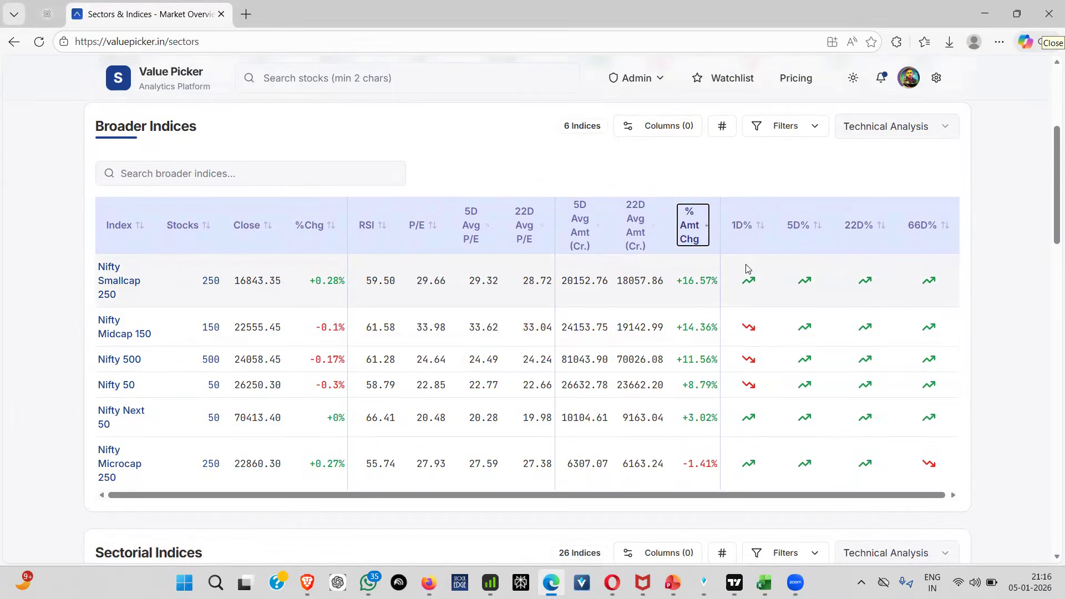
scroll(745, 268, "down", 4)
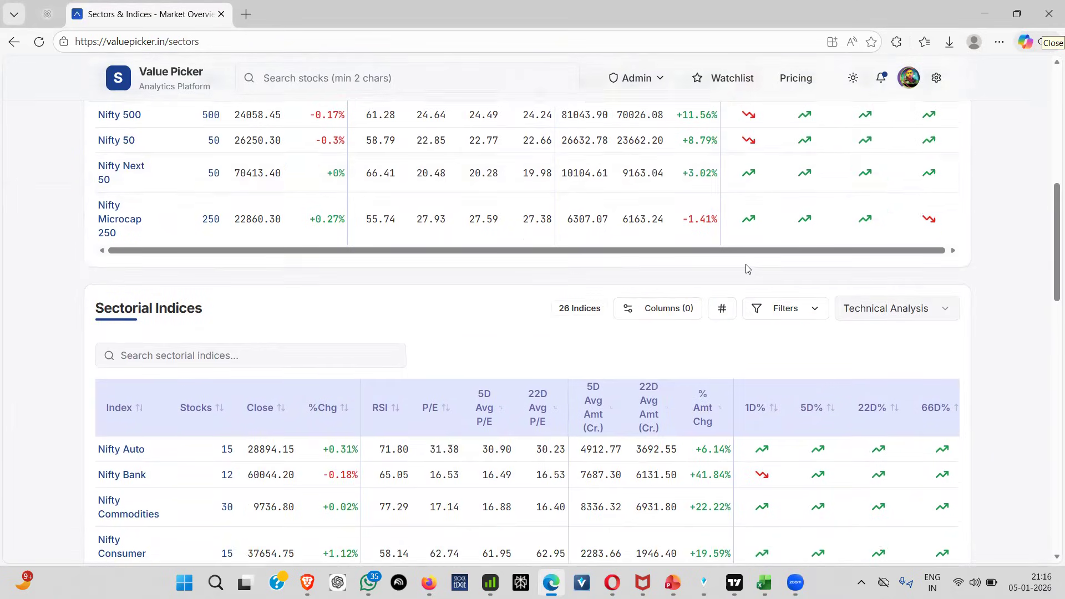
scroll(745, 269, "up", 5)
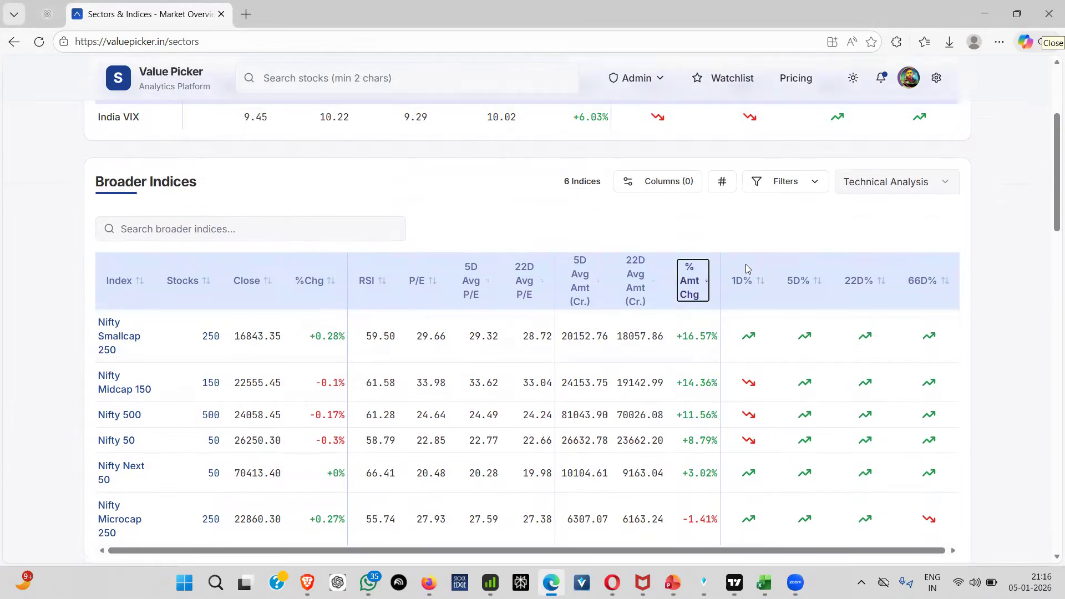